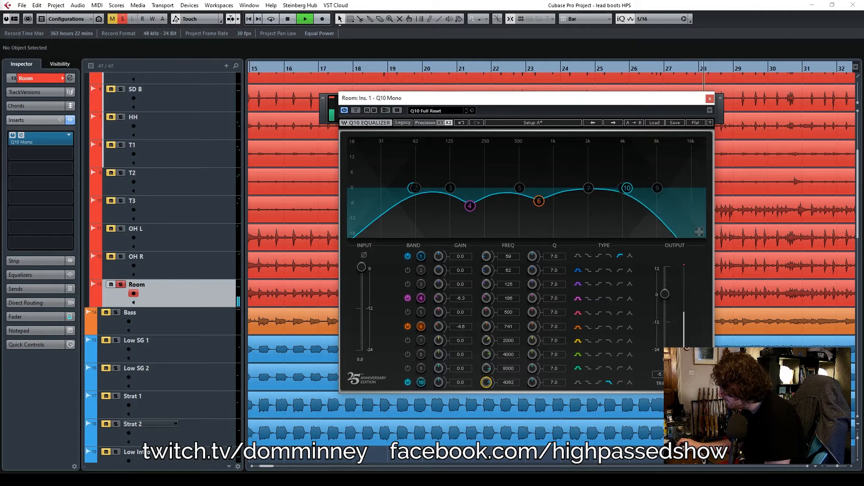
Close the Room track's equalizer, insert NLS Channel Mono in its second insert slot and raise the drive
click(710, 99)
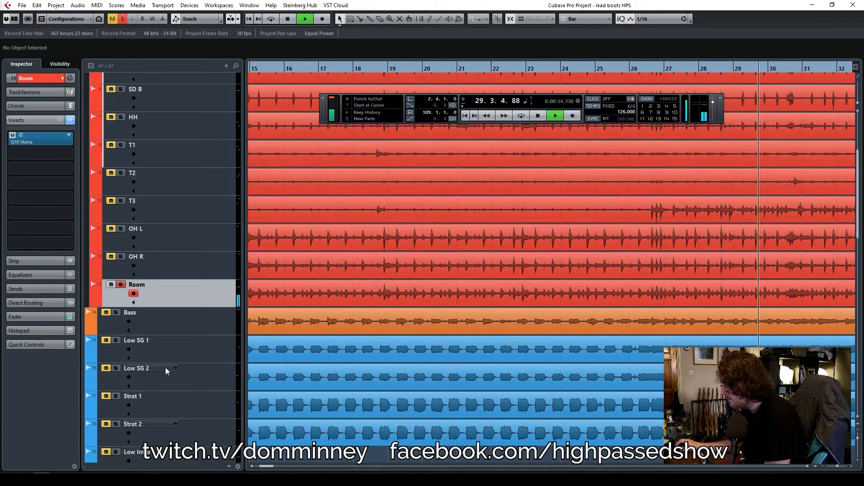
click(60, 153)
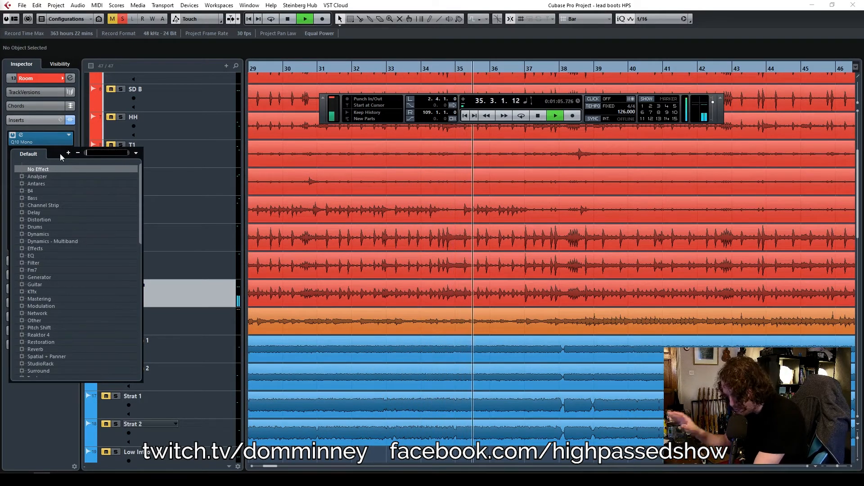
text(nls)
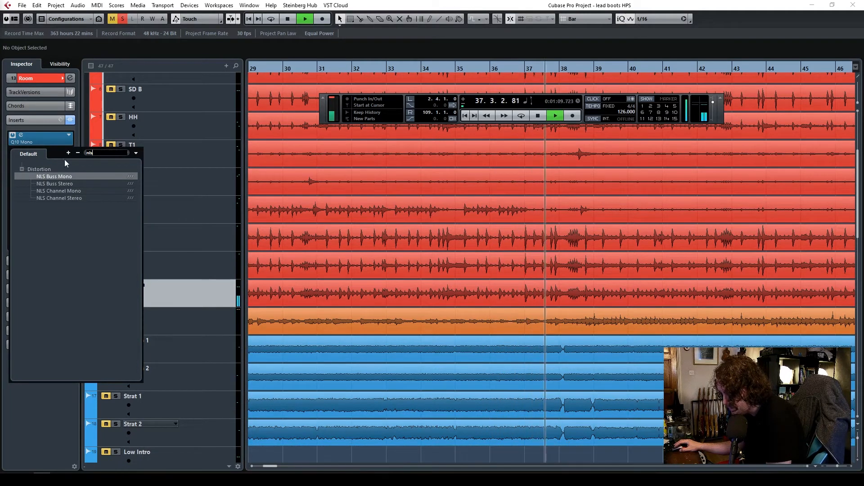
double_click(57, 191)
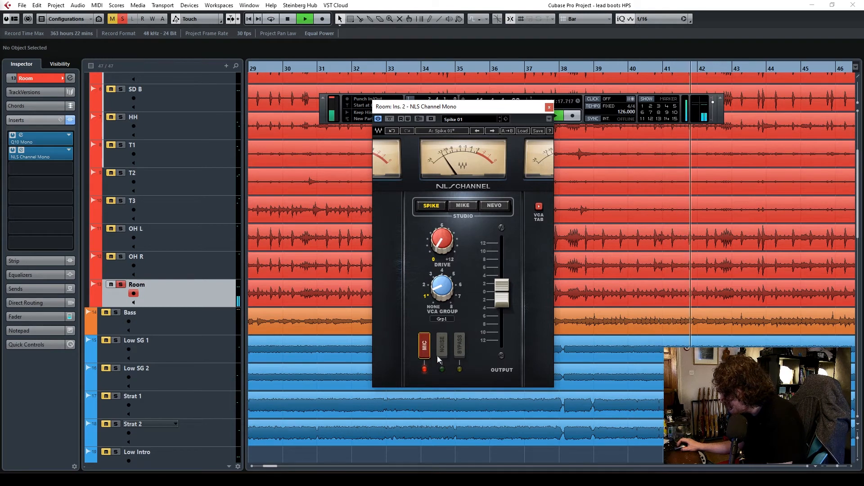
drag(442, 245, 442, 254)
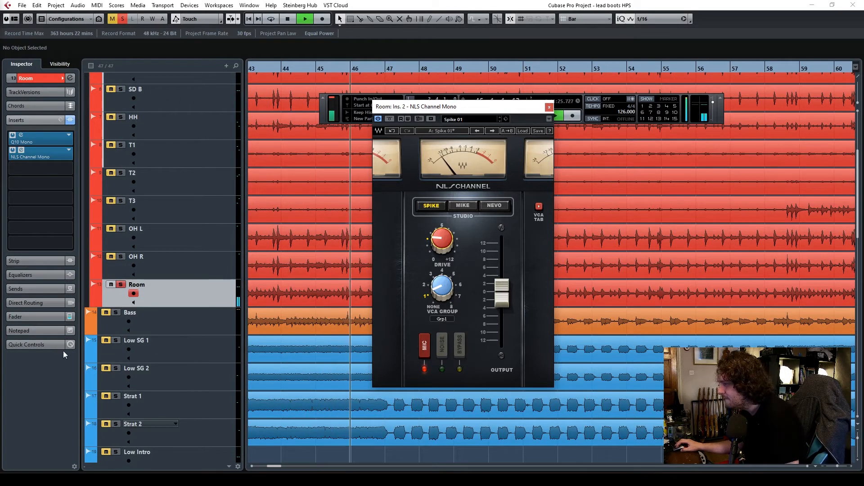
Compare the NLS Channel's Spike, Mike and Nevo console models against the Room level, keep Spike and reduce the drive
click(40, 316)
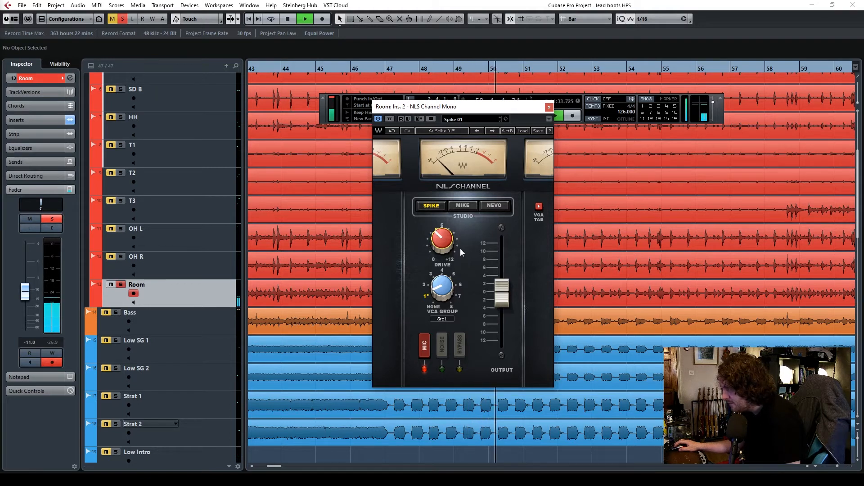
click(467, 205)
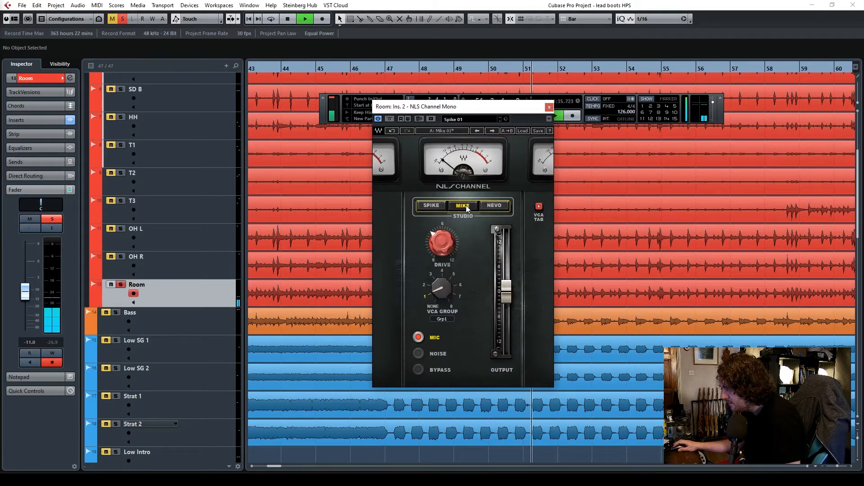
click(495, 206)
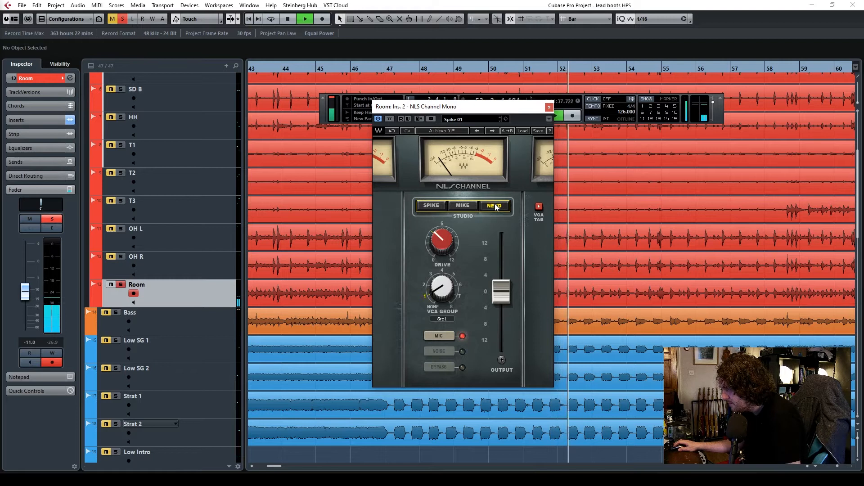
click(431, 206)
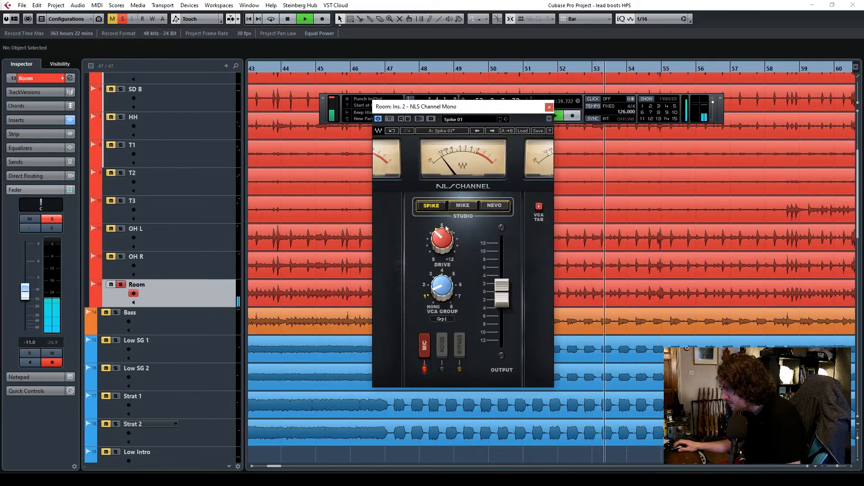
click(468, 205)
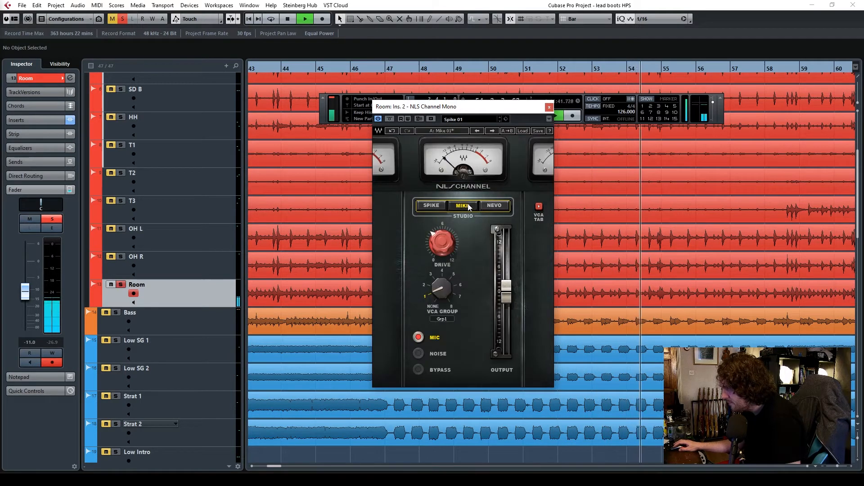
click(455, 230)
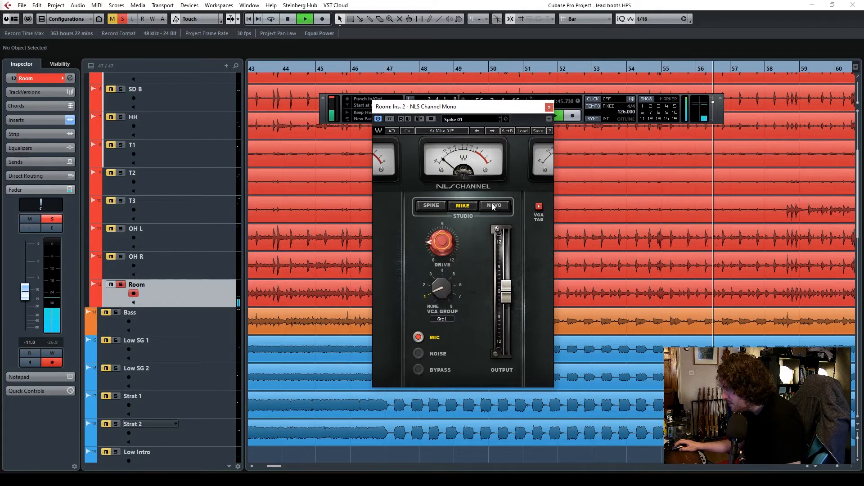
click(494, 205)
click(439, 206)
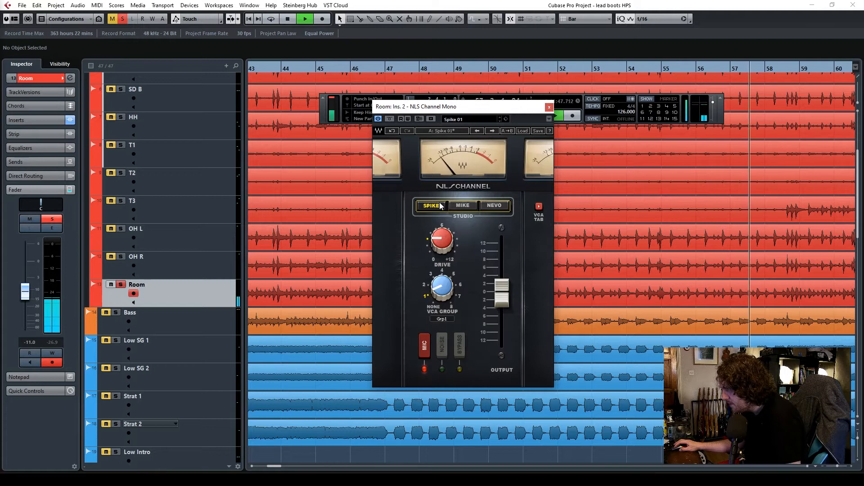
drag(442, 237, 443, 242)
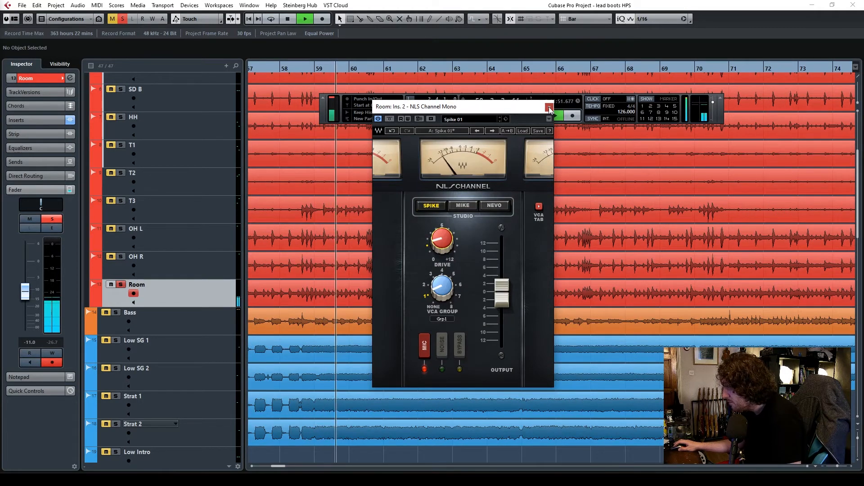
click(549, 108)
Retune the Room track's Q10 with band 6 at -7.1 dB, 725 Hz and band 10 at 6667 Hz, and raise its fader to -7.13
click(58, 123)
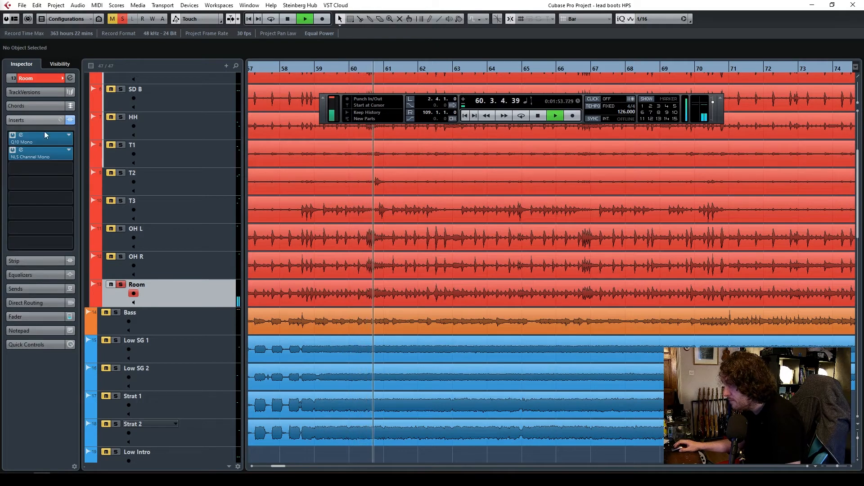
click(44, 134)
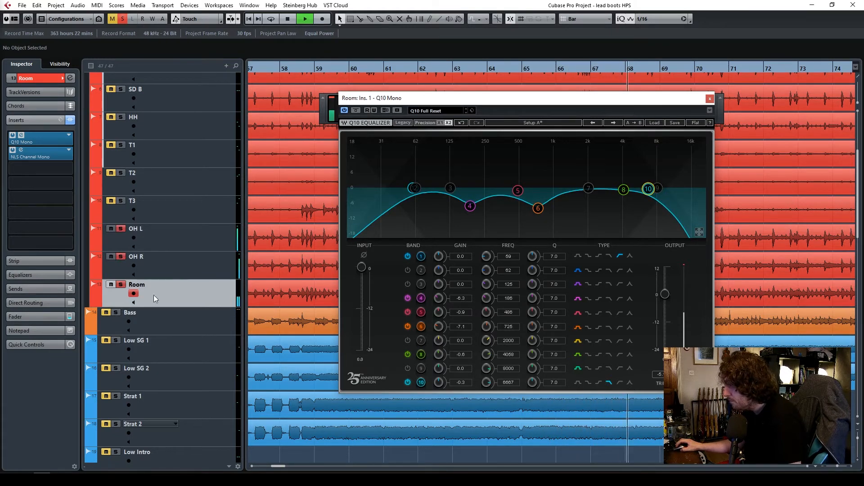
click(33, 318)
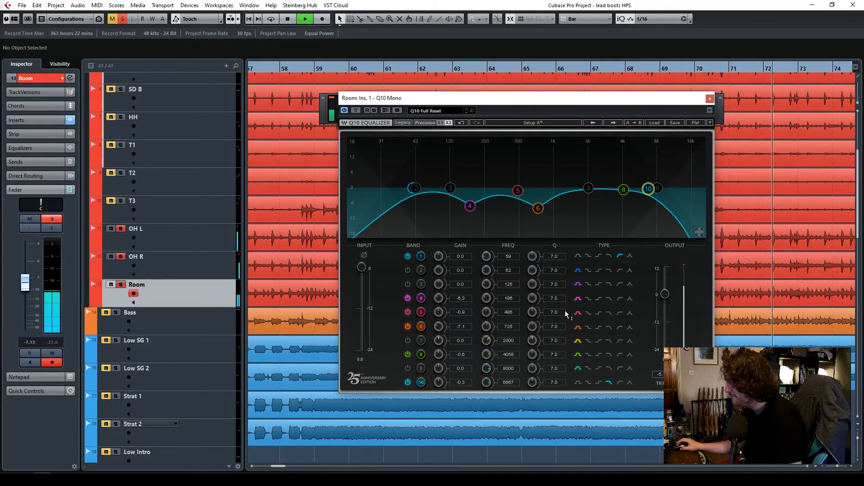
click(710, 99)
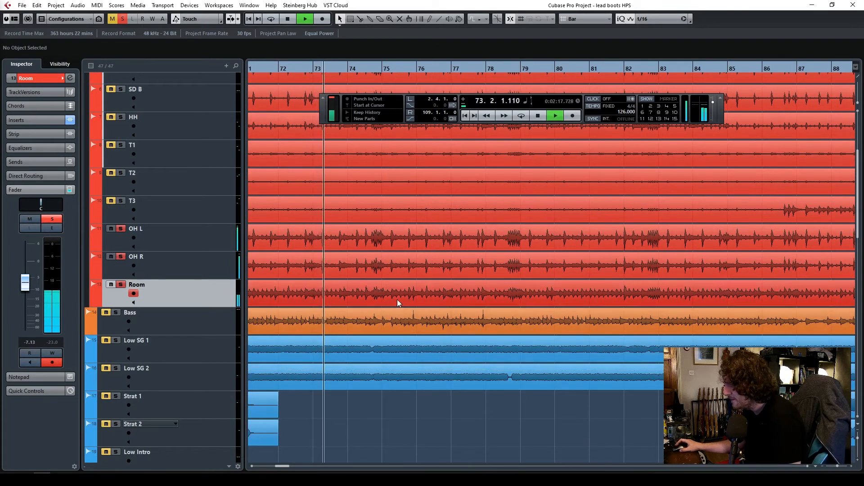
Solo the BD and SD T tracks along with the overheads and Room
scroll(394, 300, up, 4)
click(122, 189)
click(119, 219)
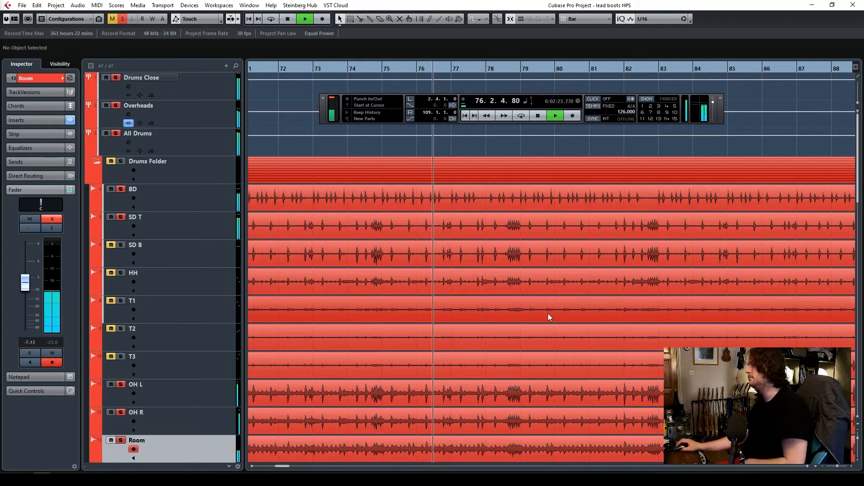
Compare the drums with and without the Room track, and lower the Room fader to -12.7
scroll(405, 358, down, 6)
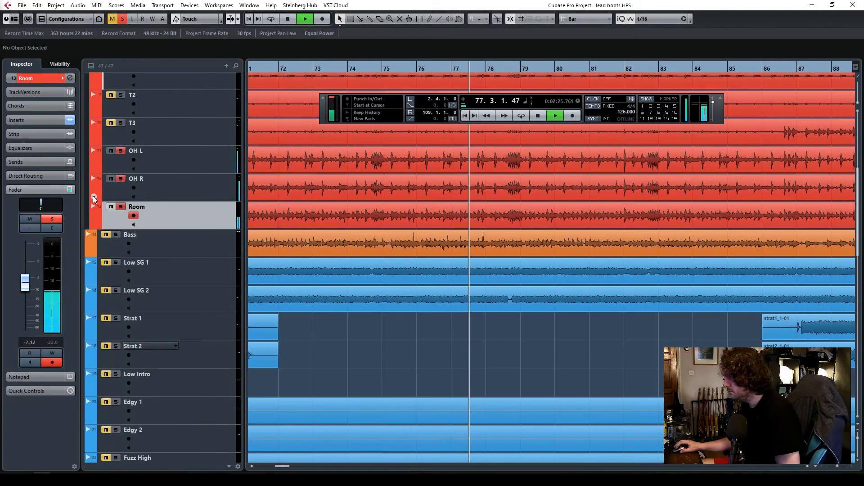
click(121, 207)
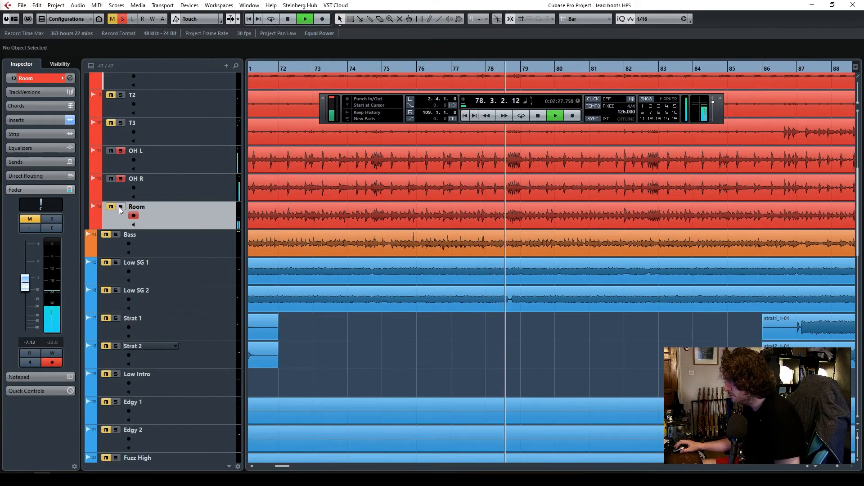
click(121, 208)
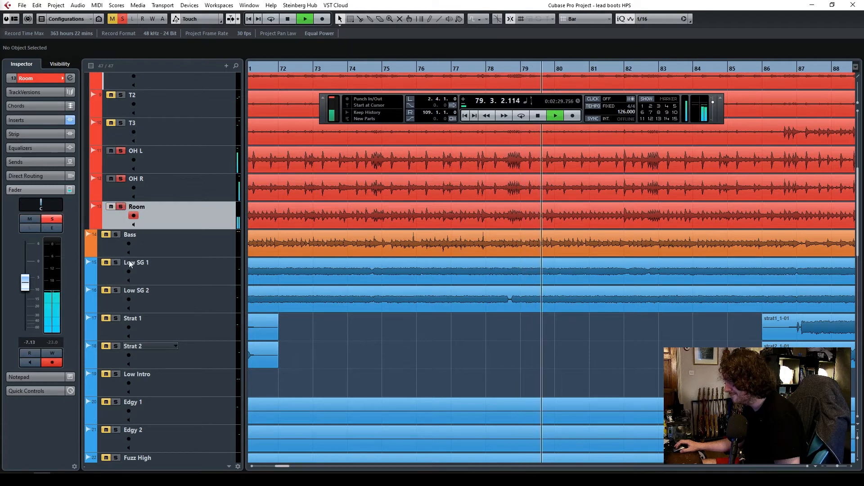
drag(25, 282, 26, 301)
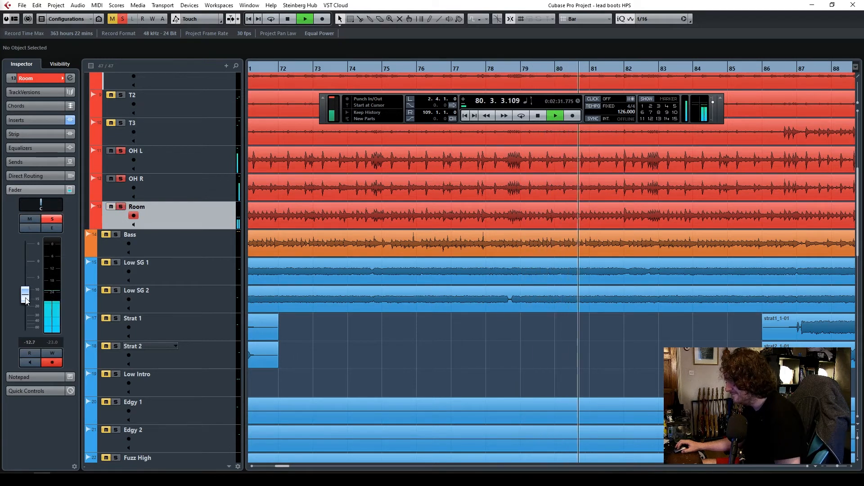
Stop playback, clear the solos, and play the Room track on its own from about bar 6
click(537, 116)
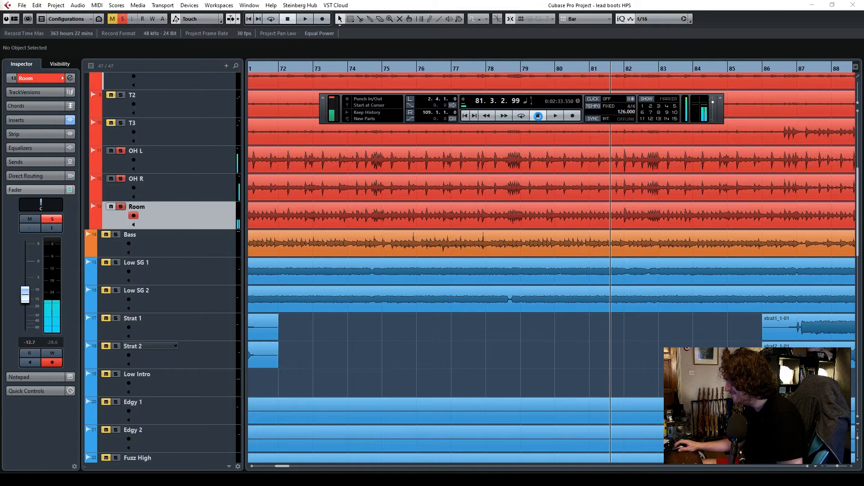
click(537, 116)
scroll(338, 279, up, 5)
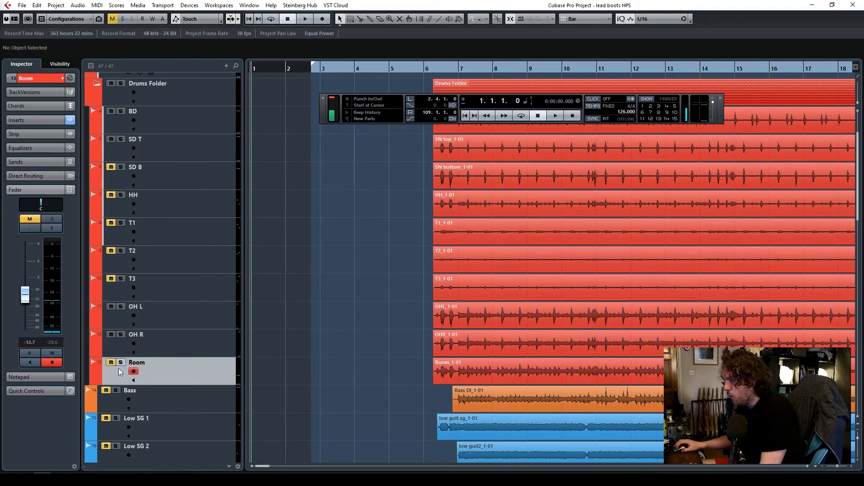
click(434, 66)
key(space)
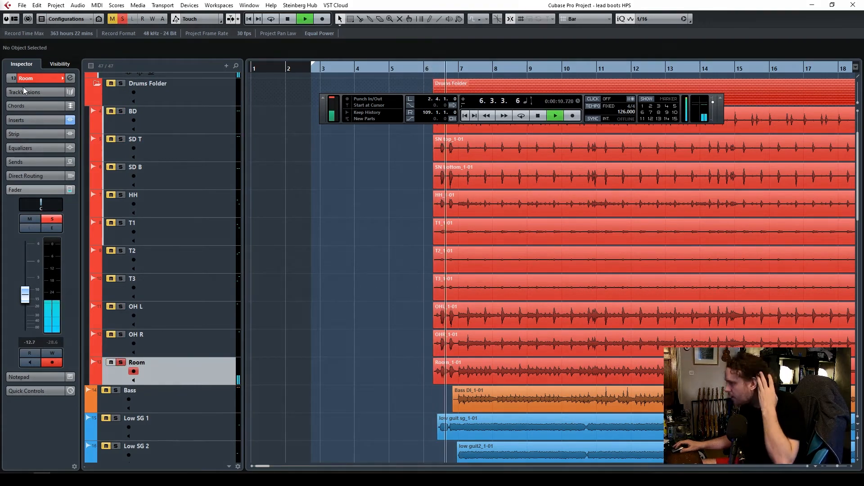
Insert the CLA-2A Mono compressor in the Room track's third insert slot
click(31, 123)
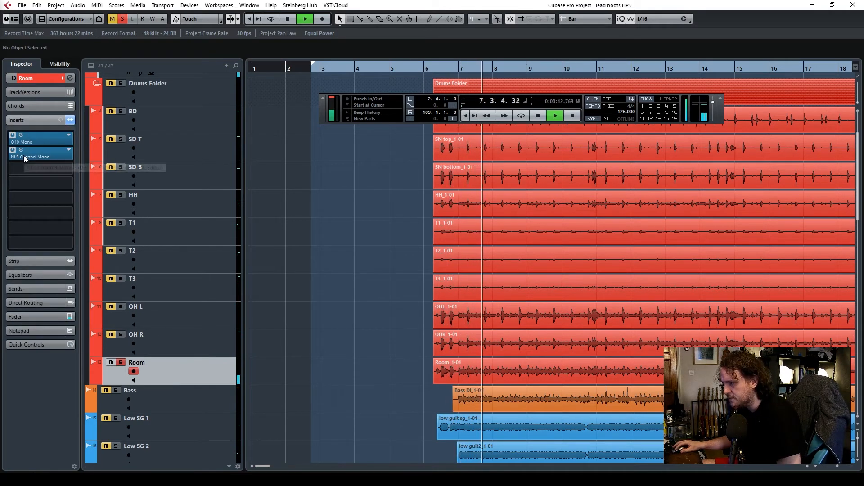
click(30, 168)
text(2a)
double_click(59, 191)
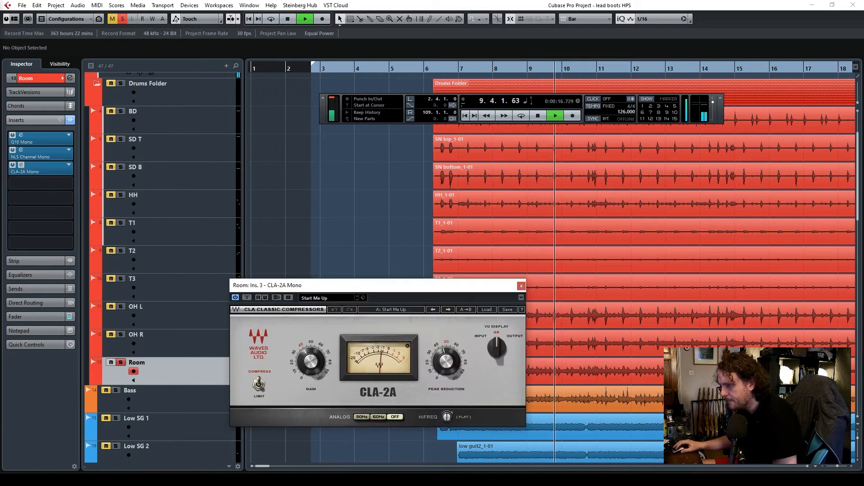
Raise the CLA-2A's peak reduction and gain to compress the Room track heavily
drag(446, 361, 446, 342)
drag(311, 361, 311, 344)
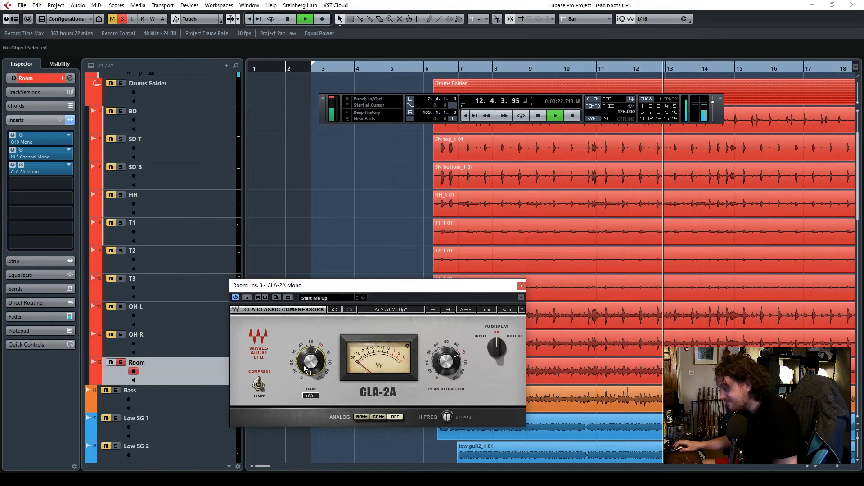
drag(448, 363, 448, 362)
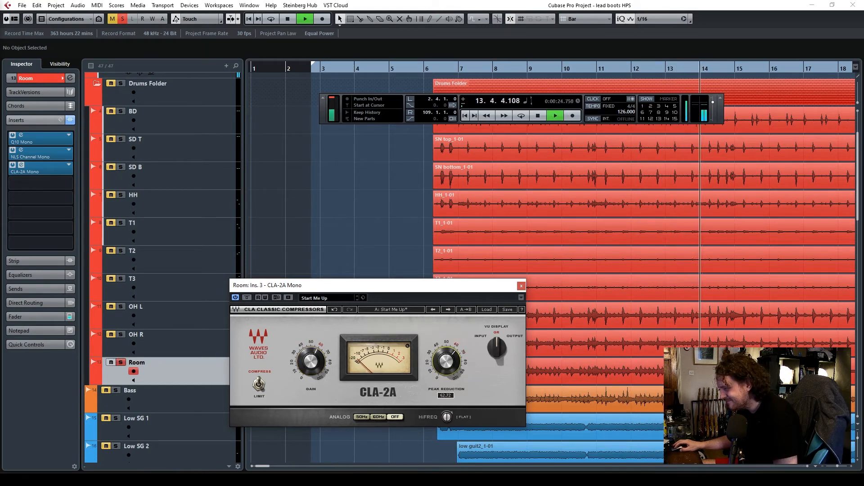
click(297, 366)
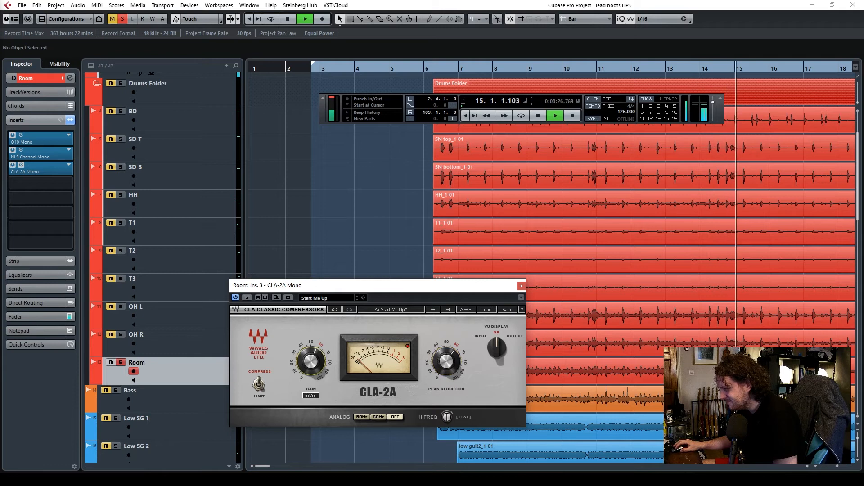
Check the Room level with a reset peak meter, trimming the CLA-2A gain and setting the Room fader to -7.48
click(36, 316)
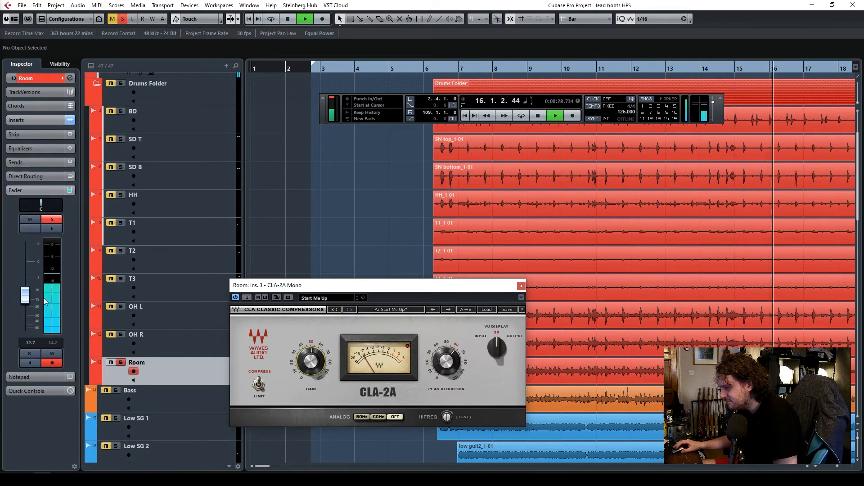
click(52, 344)
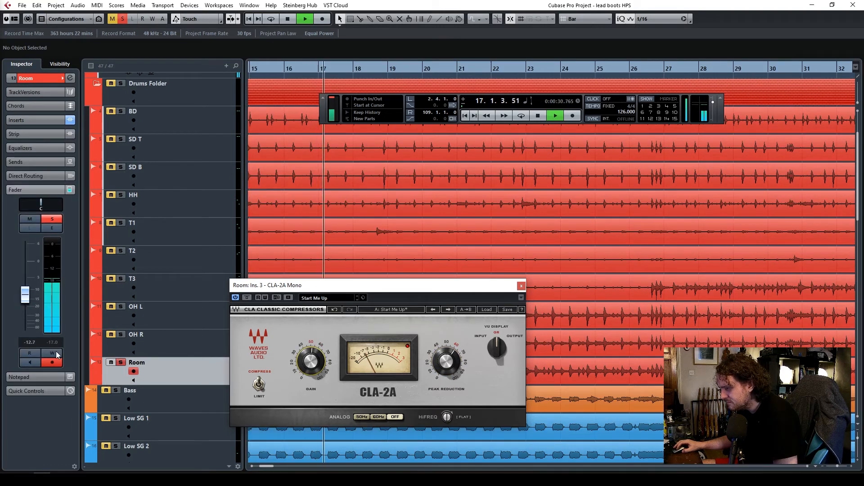
drag(306, 363, 306, 373)
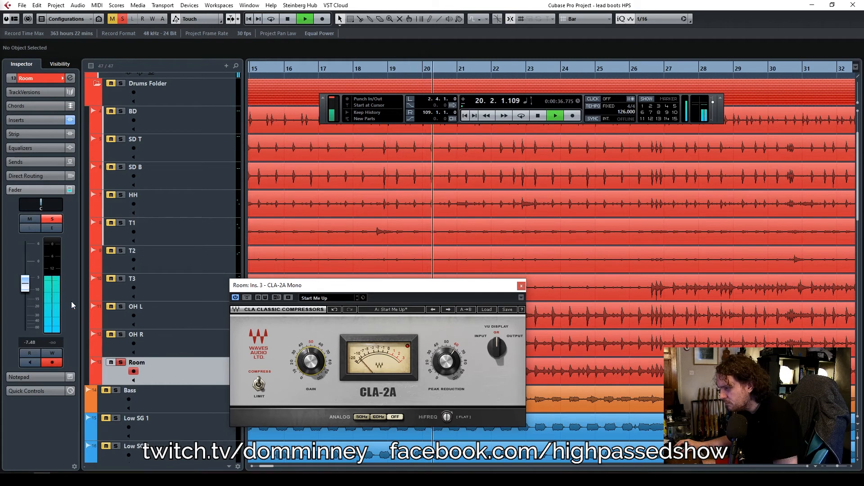
Solo OH L and OH R to balance the Room fader against them at -10.8, and clear all solos
click(120, 335)
click(120, 307)
drag(25, 286, 26, 293)
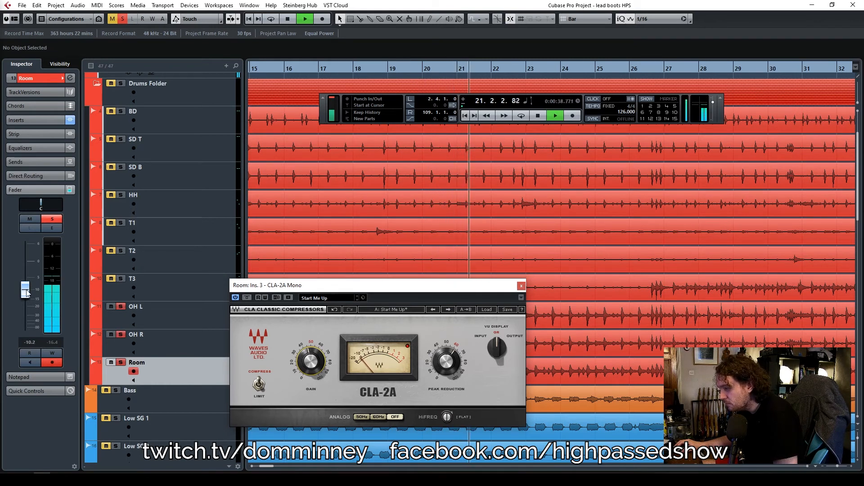
click(126, 19)
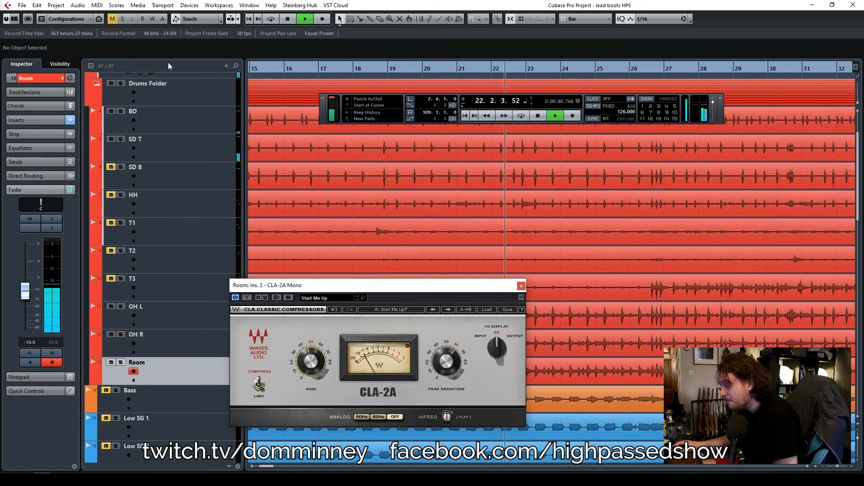
Close the Room track's CLA-2A window, move the transport panel aside, and lower the SD T track's fader to -1.52
click(521, 286)
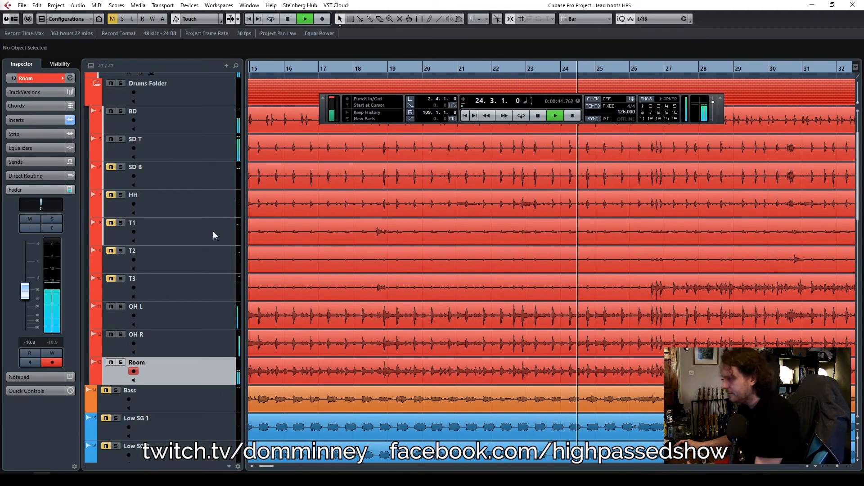
click(162, 142)
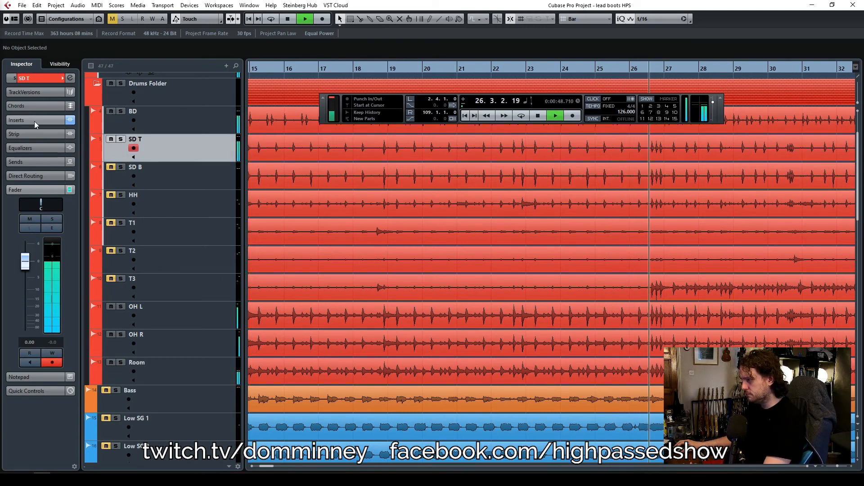
drag(721, 114, 686, 113)
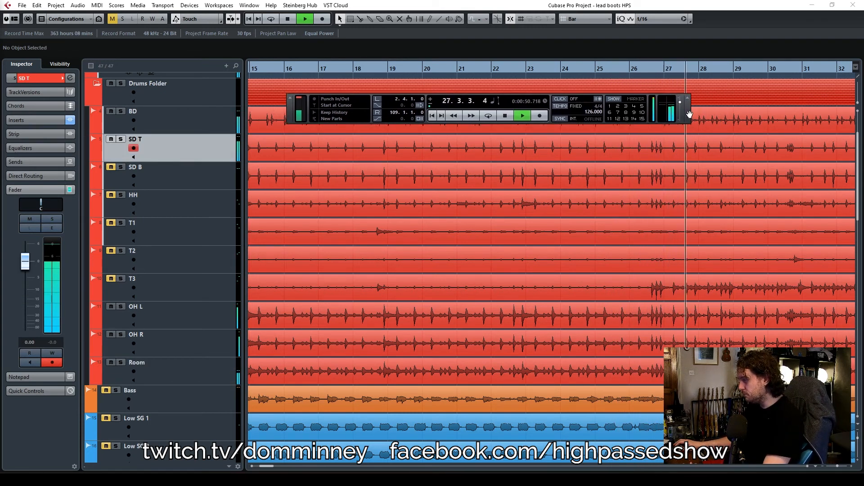
click(175, 124)
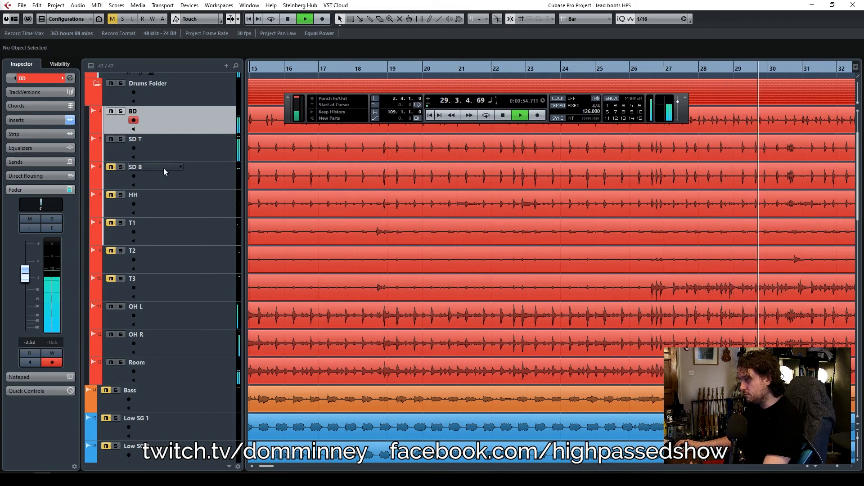
key(Down)
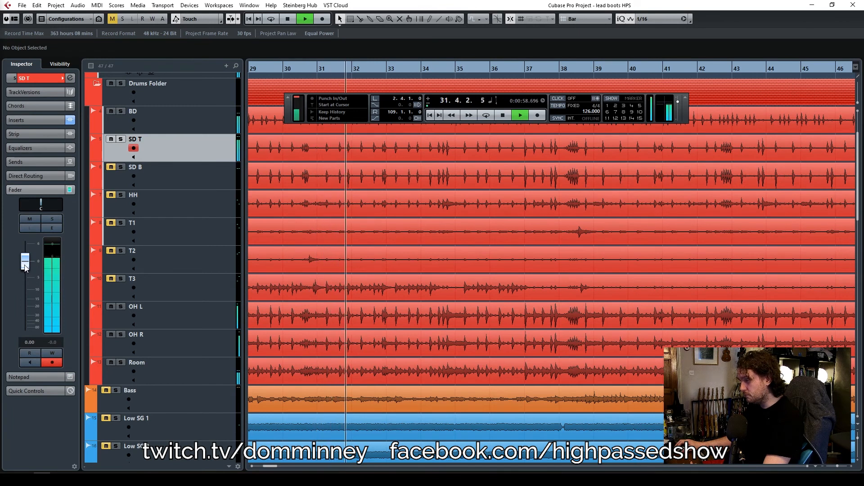
drag(25, 275, 27, 273)
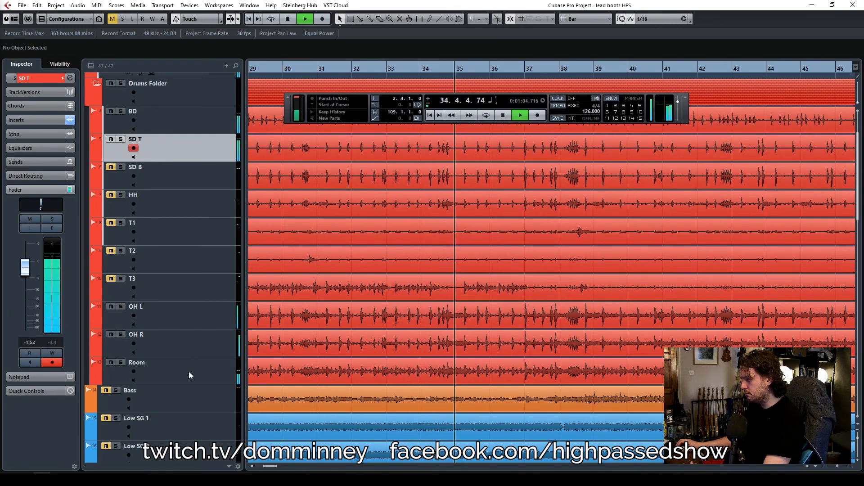
Select the Overheads group track above the drums folder and set its fader to -2.61
click(204, 326)
scroll(188, 144, up, 3)
click(188, 108)
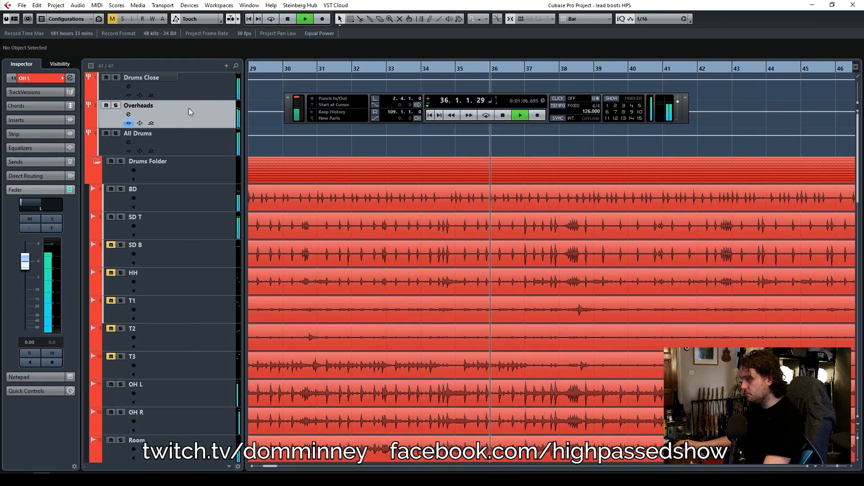
drag(25, 234, 25, 230)
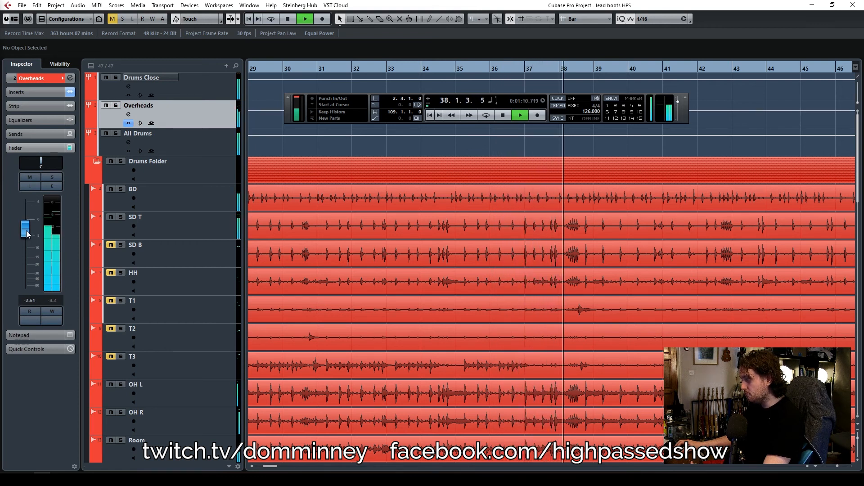